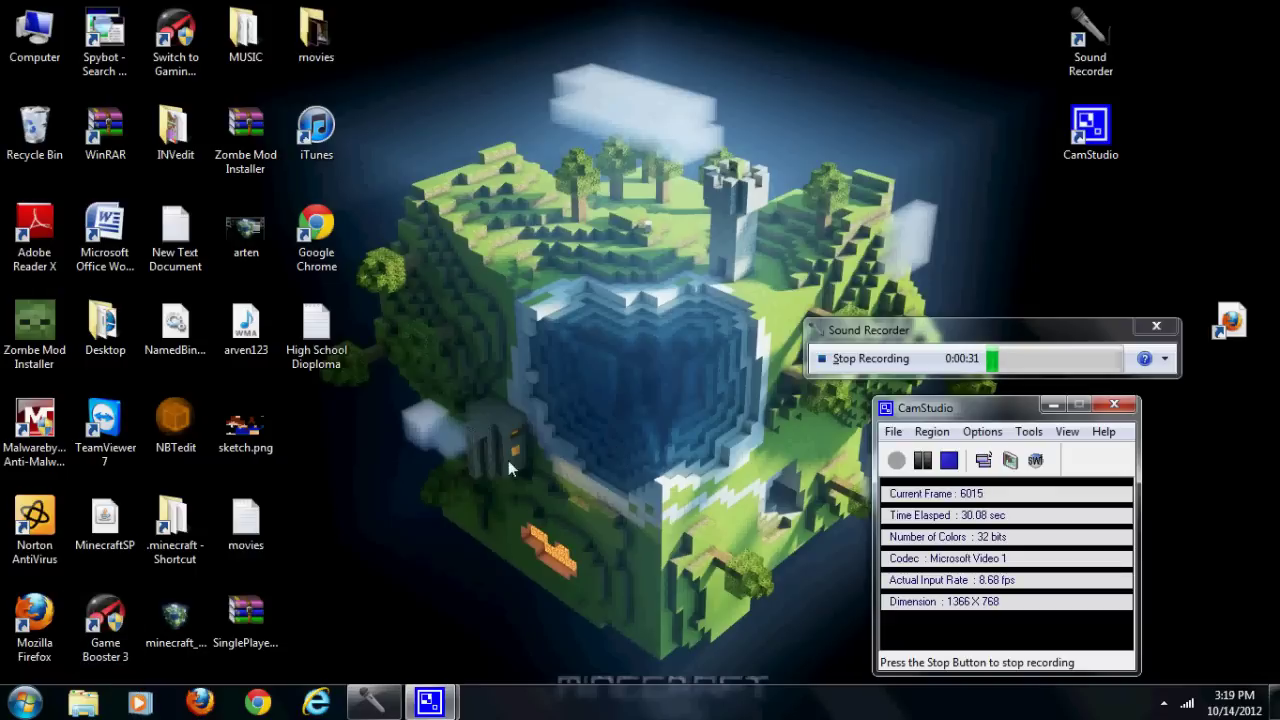
# - Open Computer from the Start menu, showing Local Disk (C:) with 236 GB free and DVD RW Drive (D:)
pyautogui.click(16, 706)
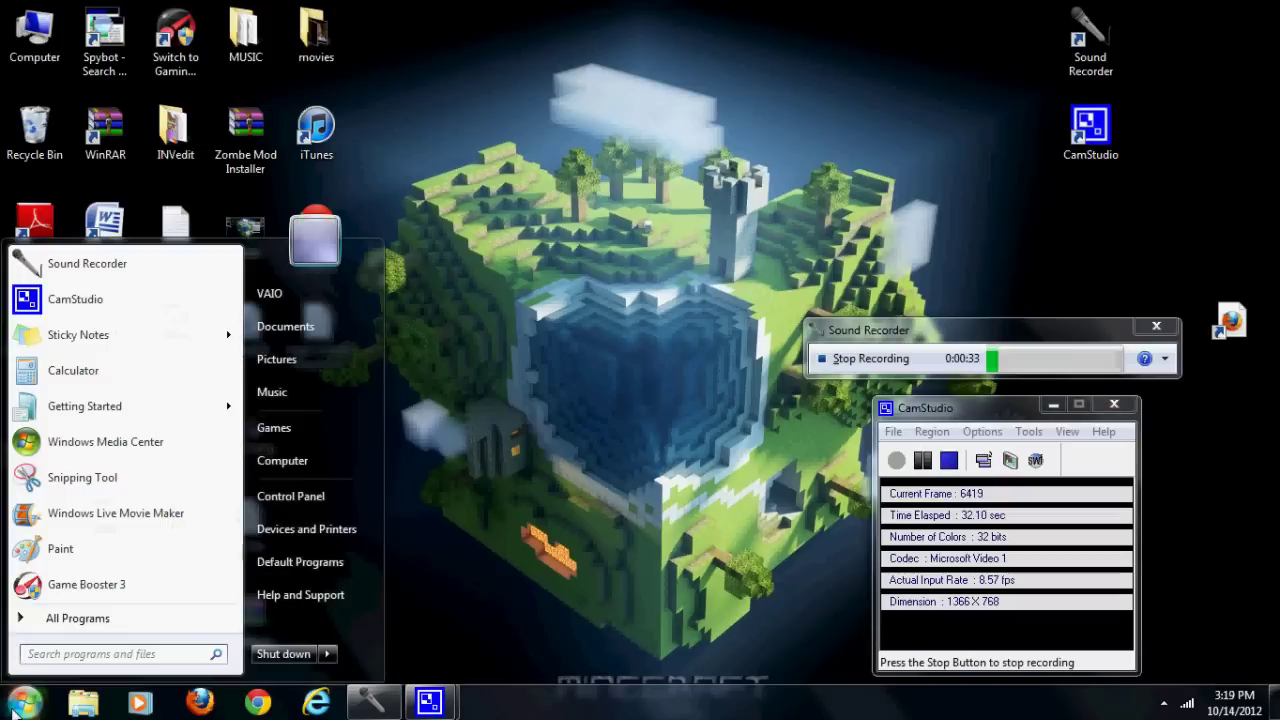
pyautogui.click(346, 465)
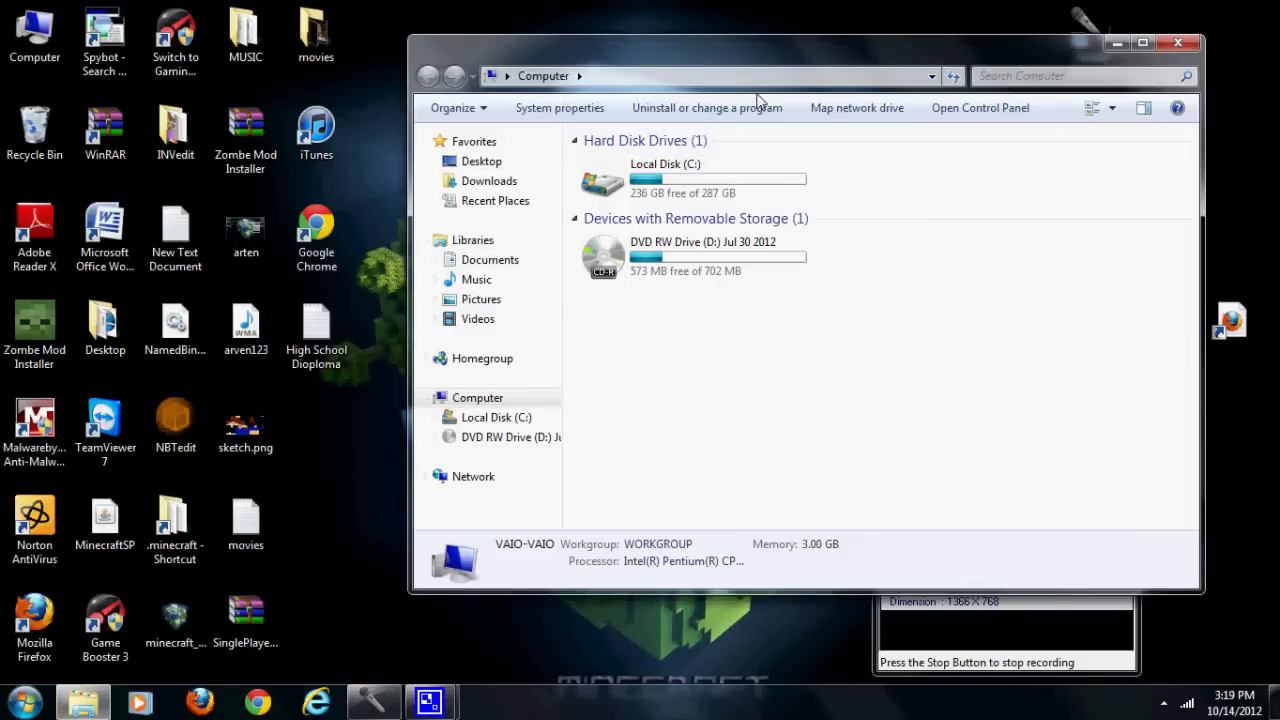
pyautogui.click(775, 77)
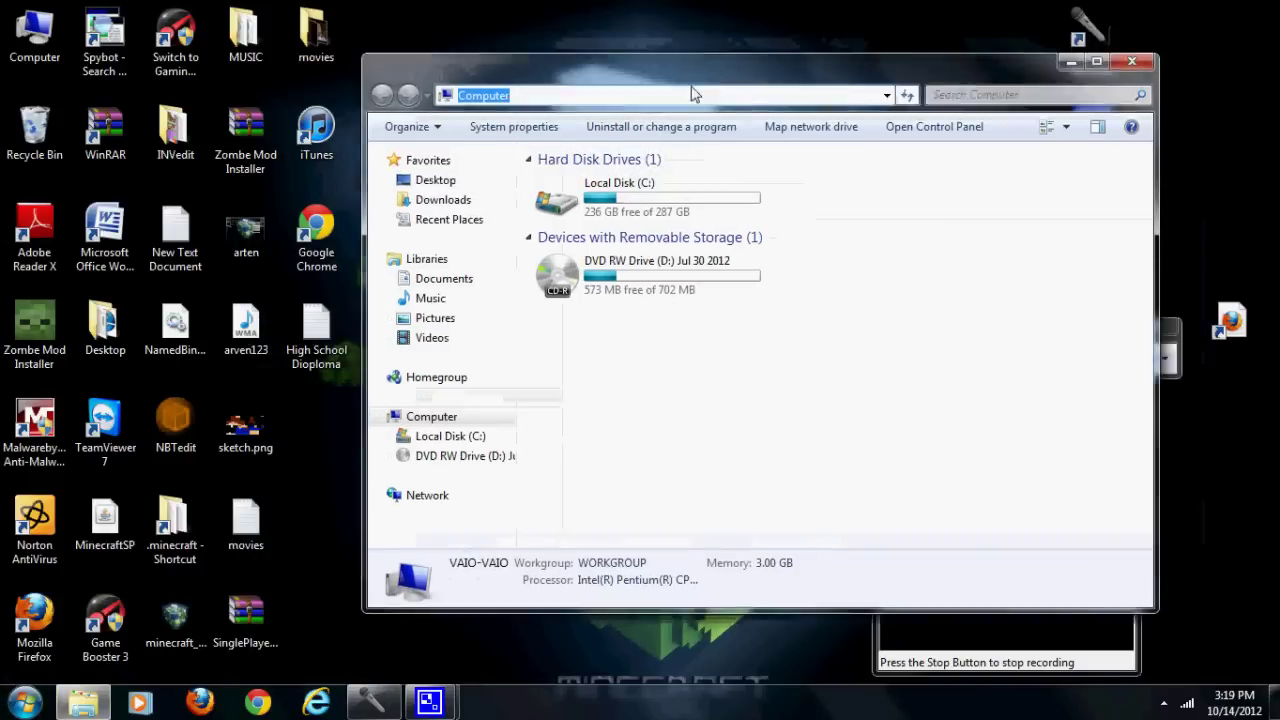
pyautogui.click(822, 282)
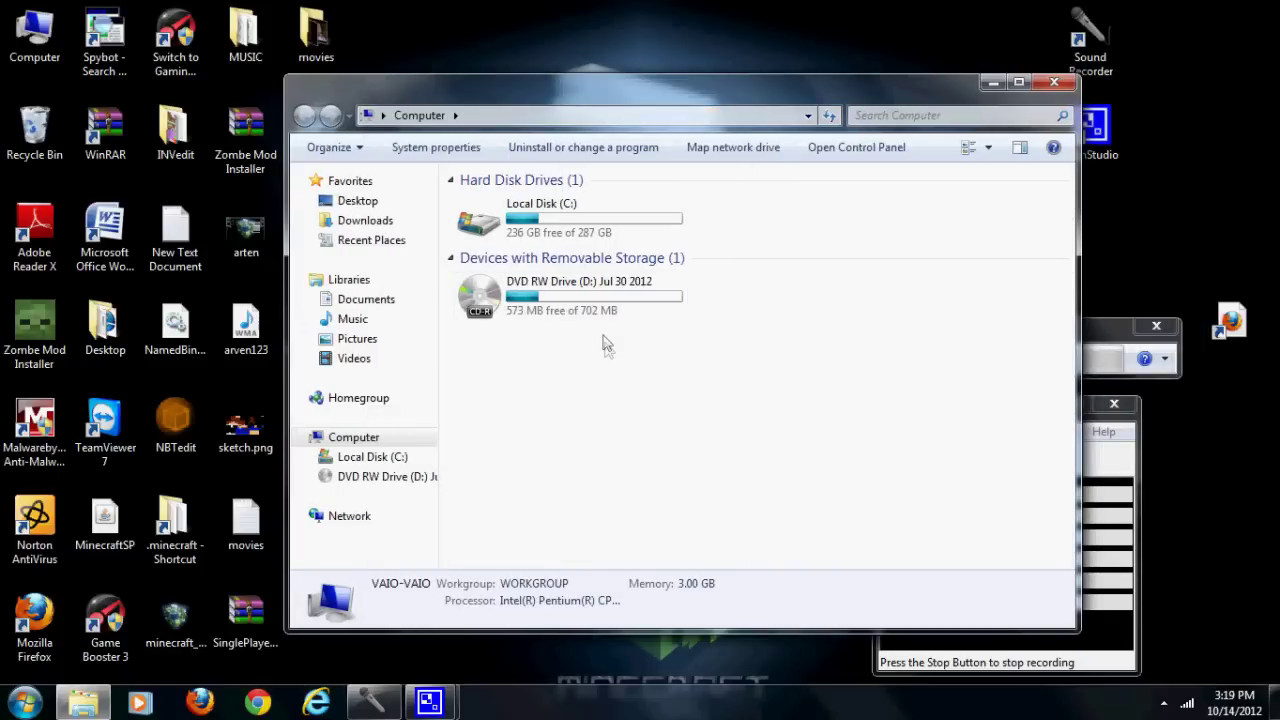
pyautogui.moveTo(597, 325)
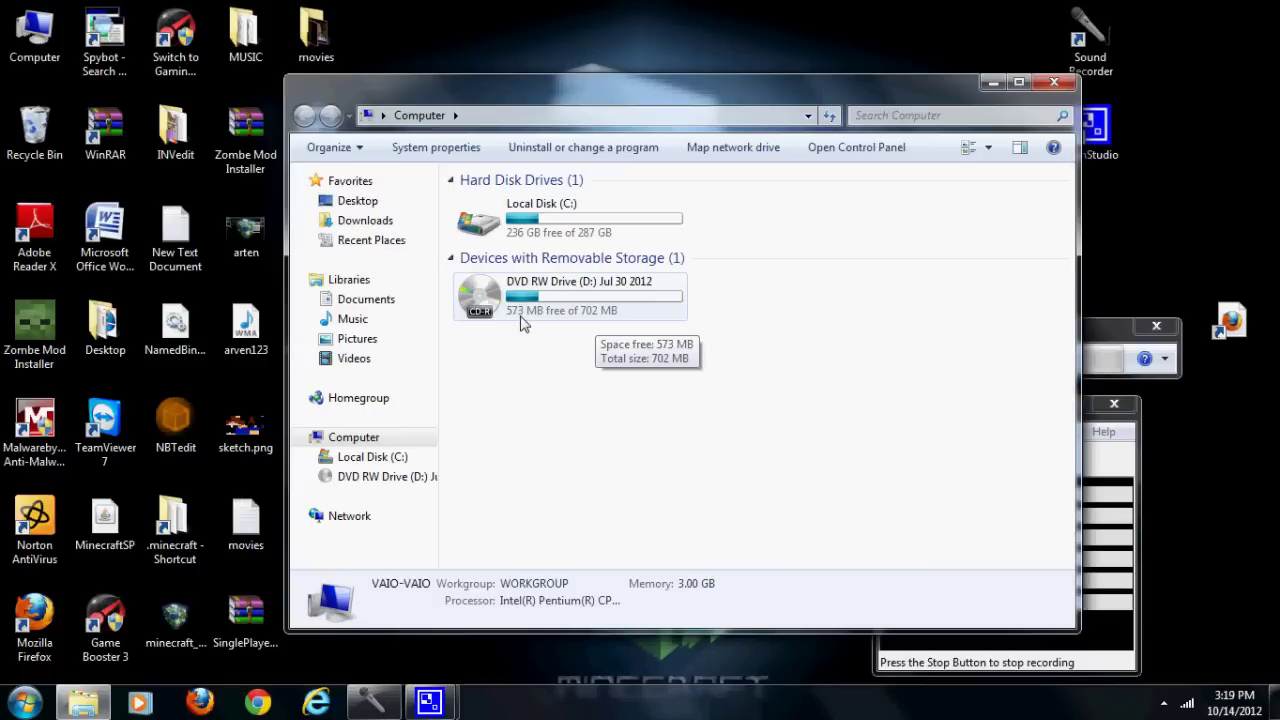
# - Open DVD RW Drive (D:), move the window up, and demonstrate dropping the desktop track onto the disc
pyautogui.doubleClick(531, 320)
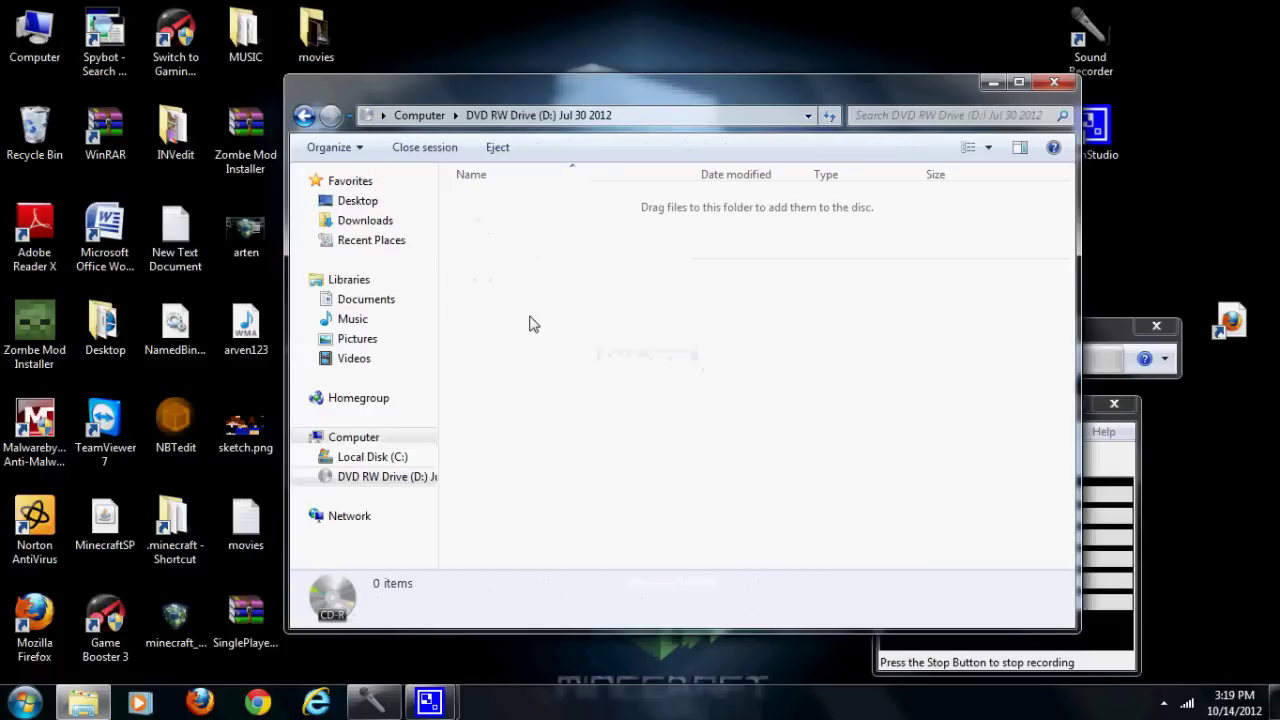
pyautogui.moveTo(731, 98); pyautogui.dragTo(873, 84)
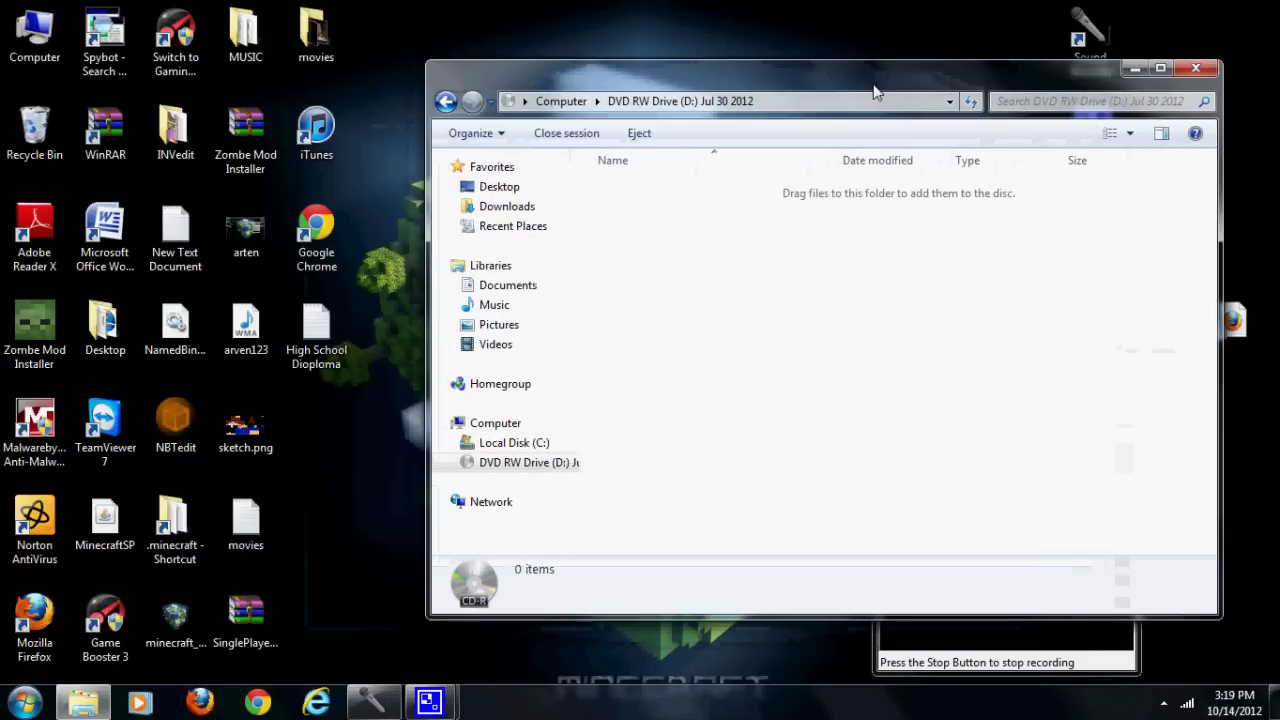
pyautogui.click(446, 101)
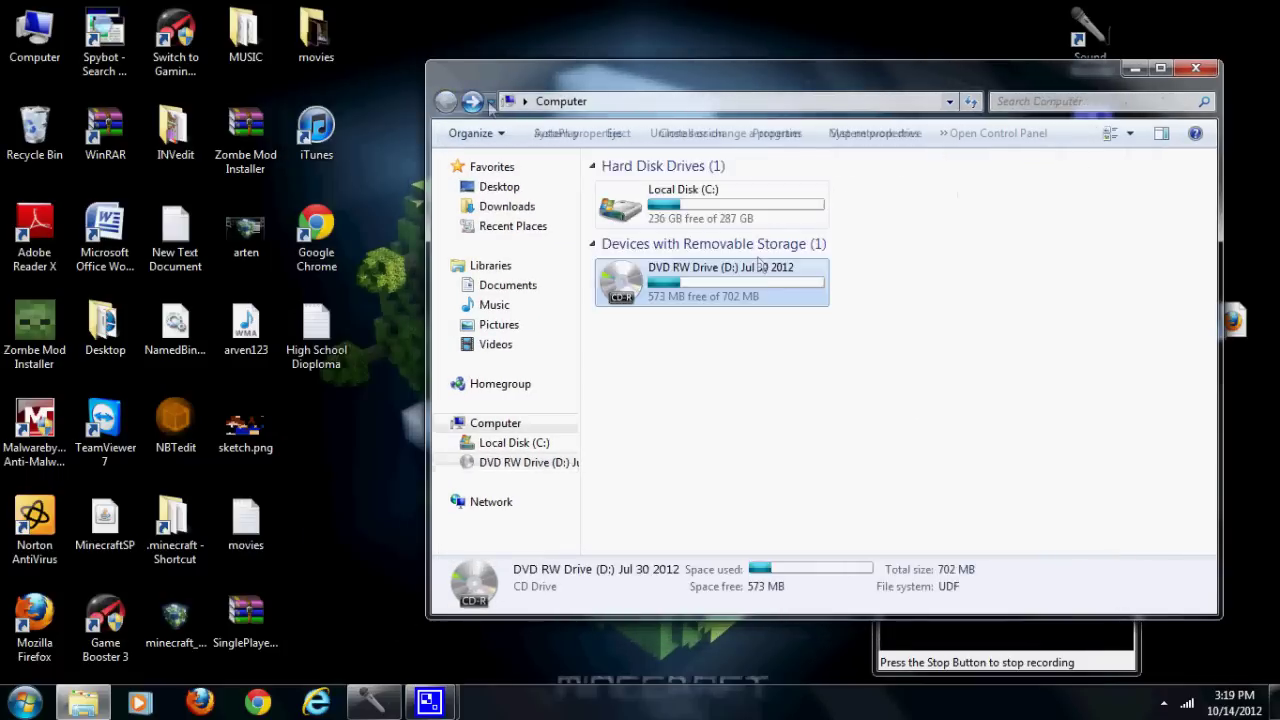
pyautogui.click(714, 338)
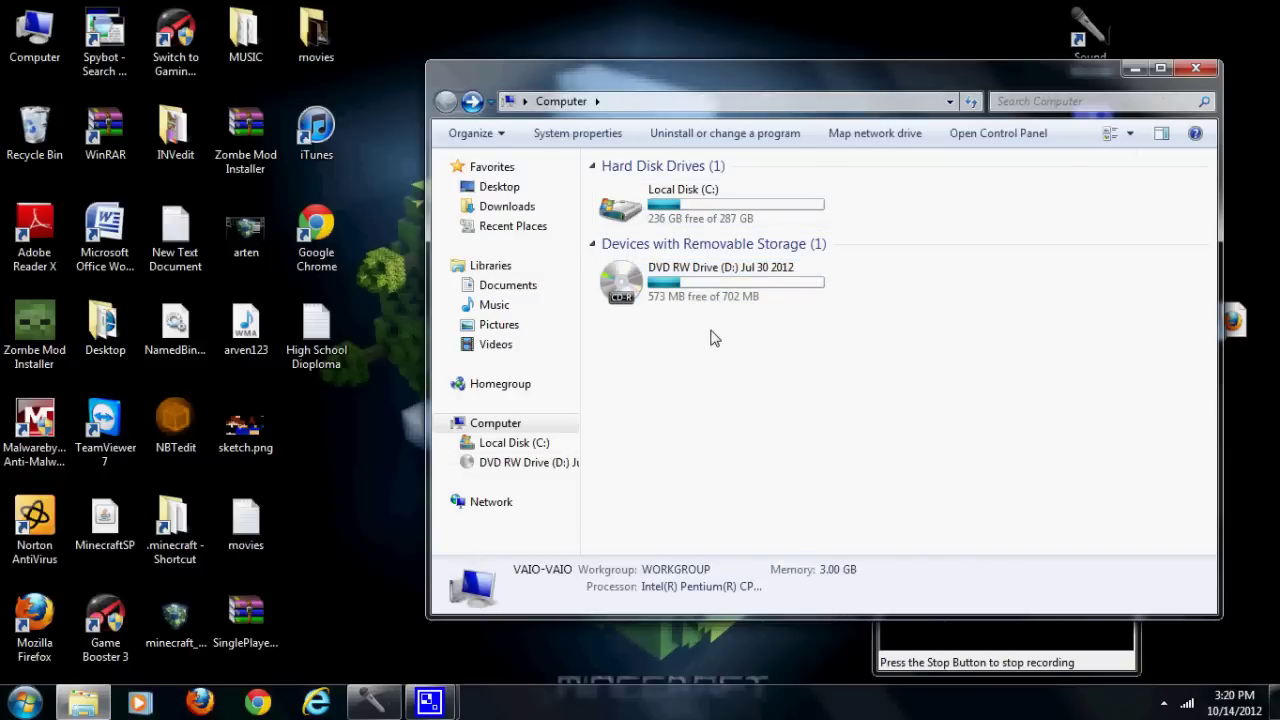
pyautogui.doubleClick(714, 281)
pyautogui.moveTo(250, 332)
pyautogui.mouseDown()
pyautogui.moveTo(712, 424)
pyautogui.moveTo(257, 348)
pyautogui.mouseUp()
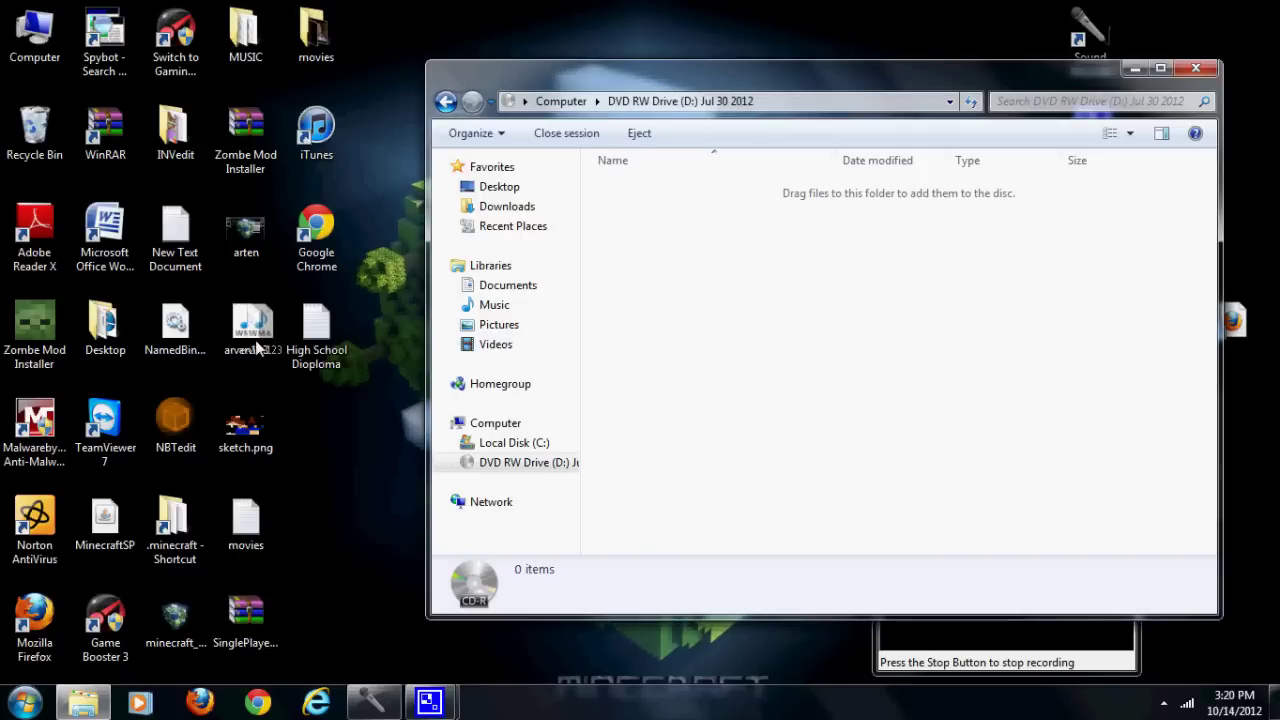
# - Go back to Computer and reopen the empty DVD RW Drive (D:) disc twice
pyautogui.click(446, 101)
pyautogui.click(729, 351)
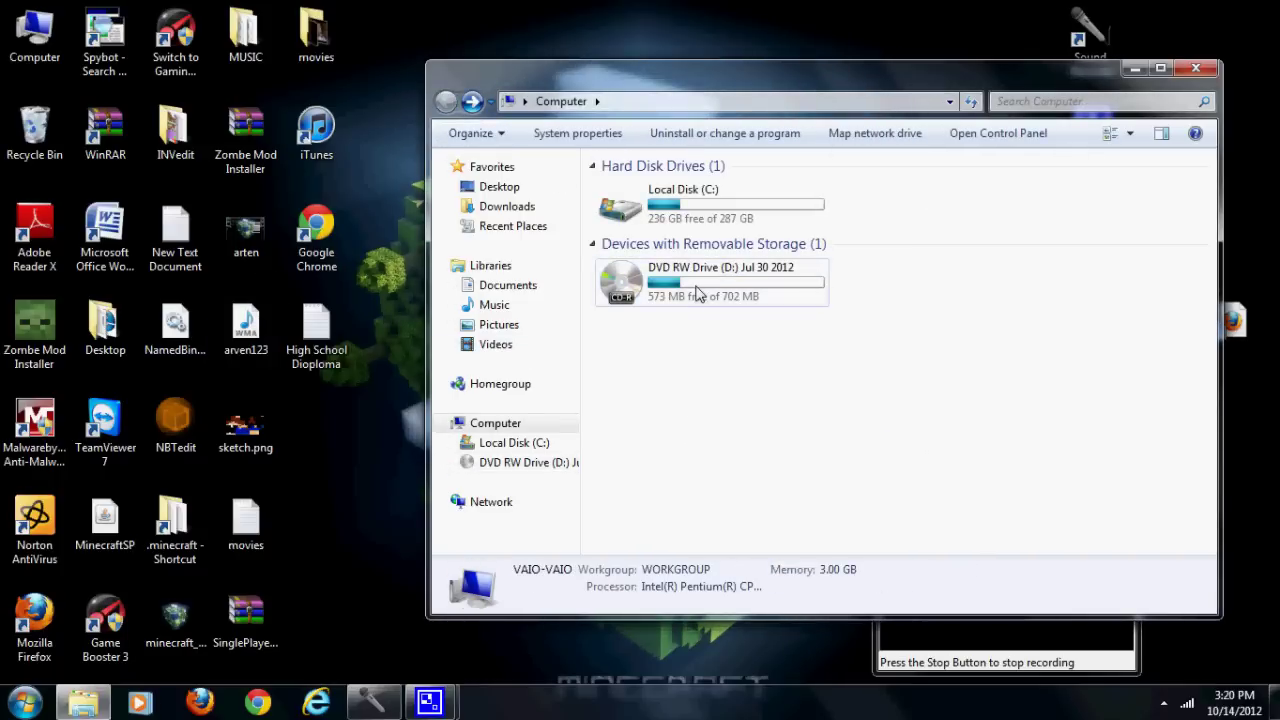
pyautogui.moveTo(697, 290)
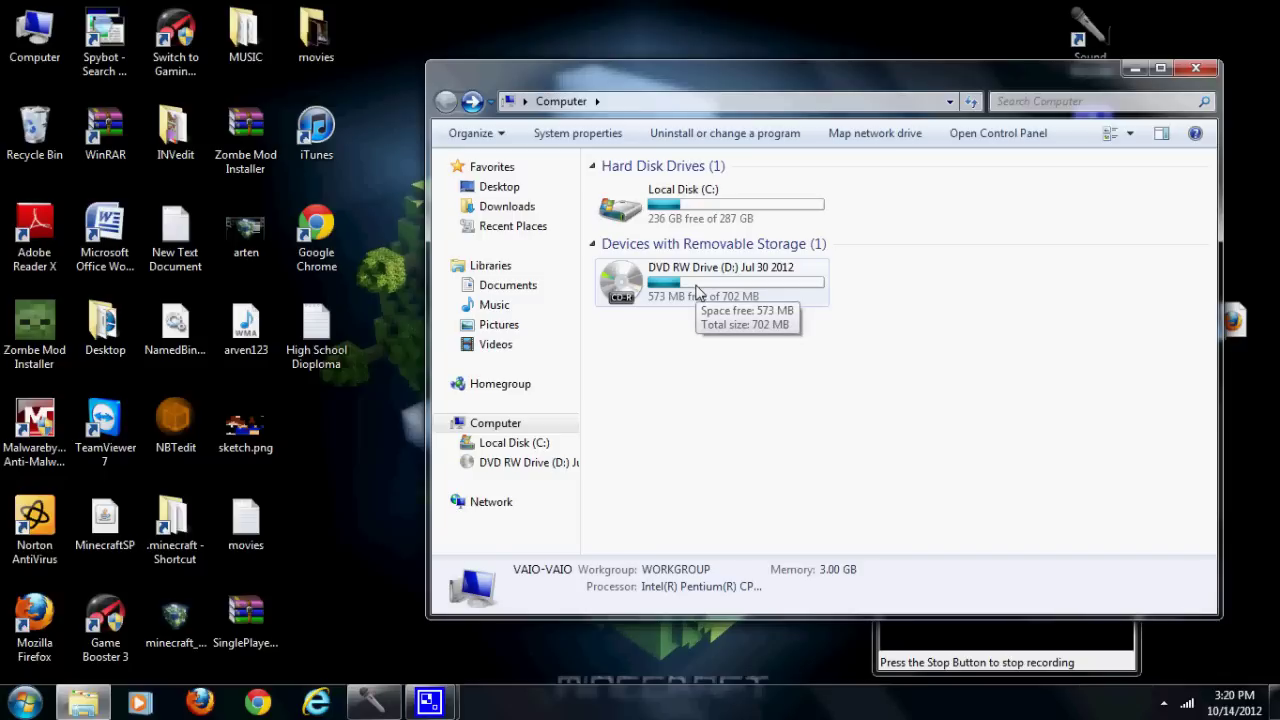
pyautogui.doubleClick(697, 290)
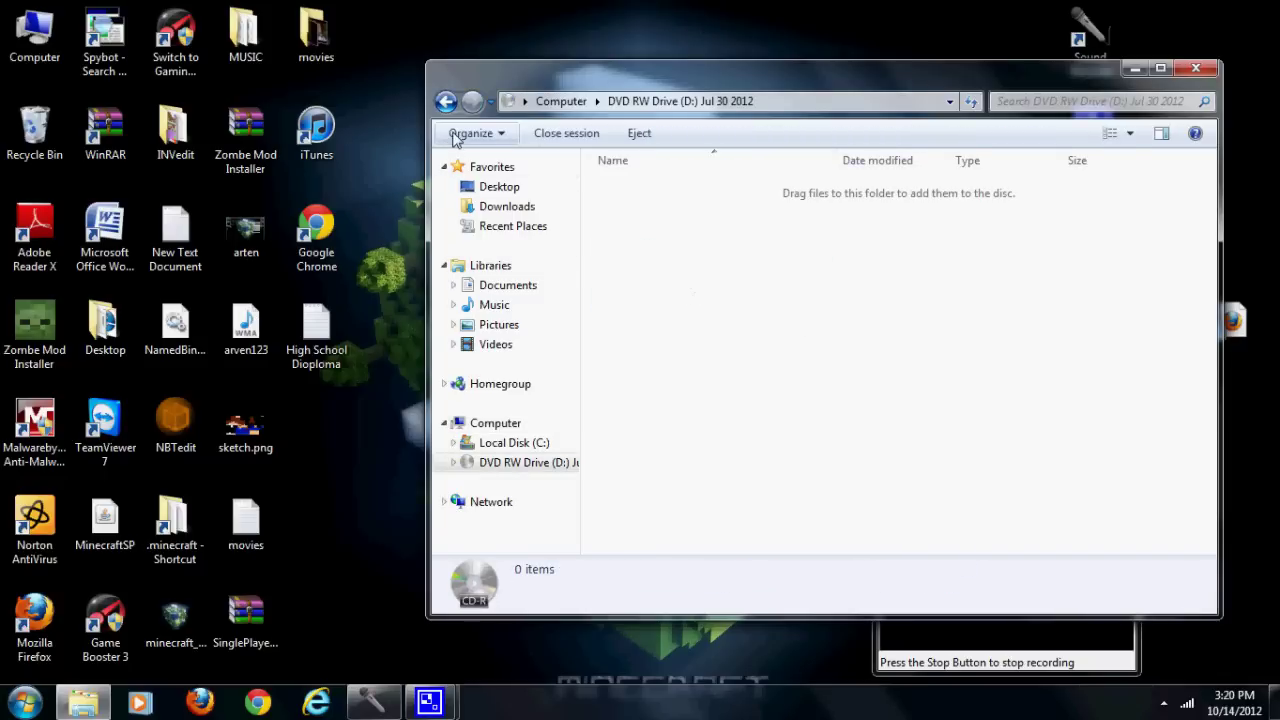
pyautogui.click(446, 101)
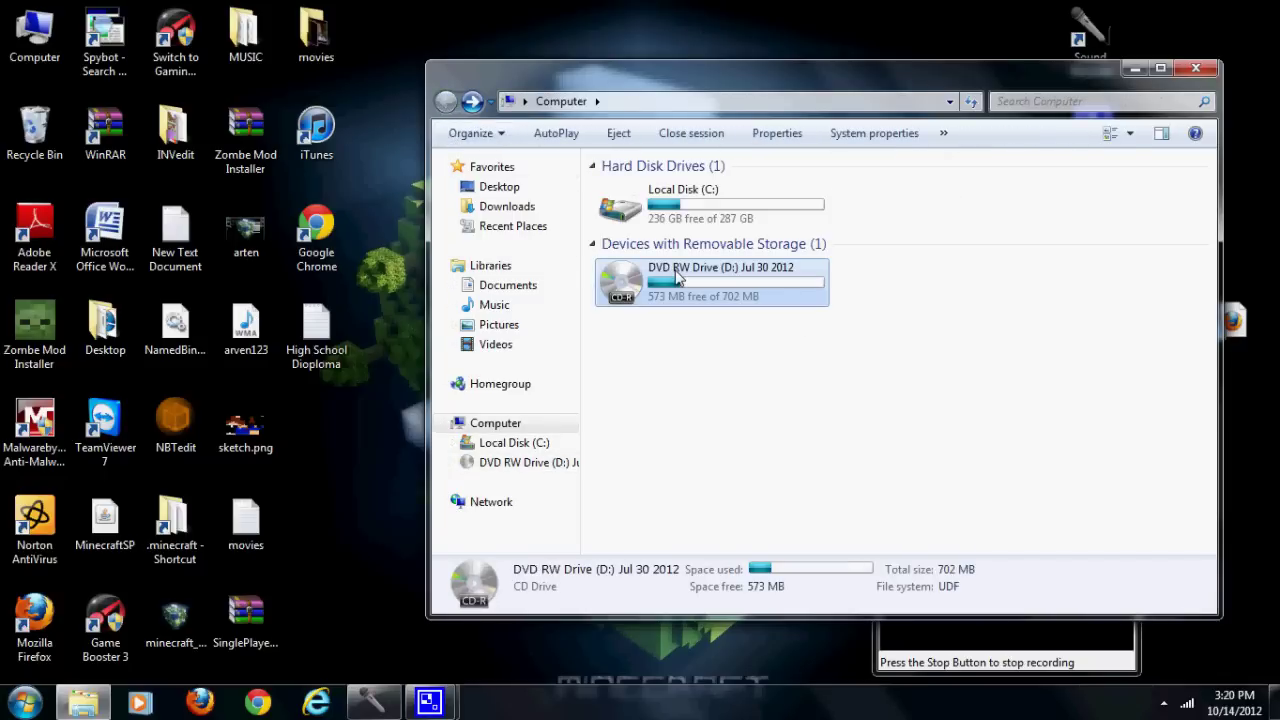
pyautogui.moveTo(678, 278)
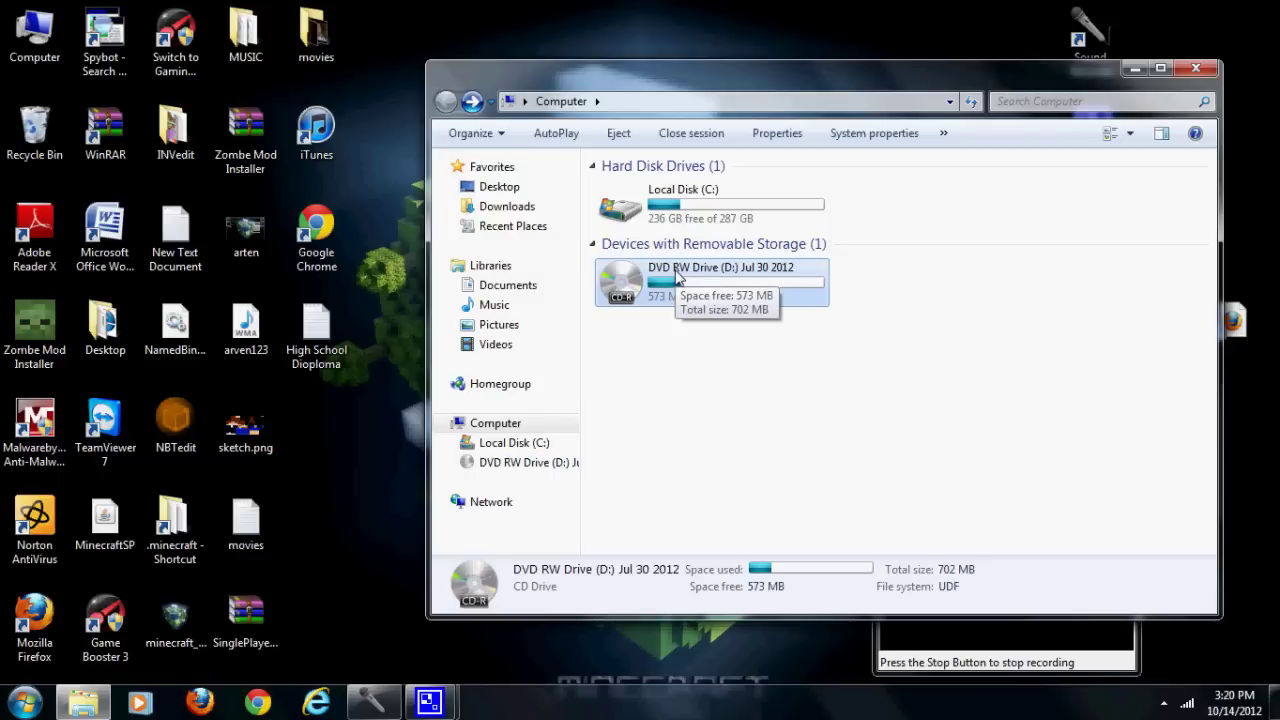
pyautogui.doubleClick(678, 278)
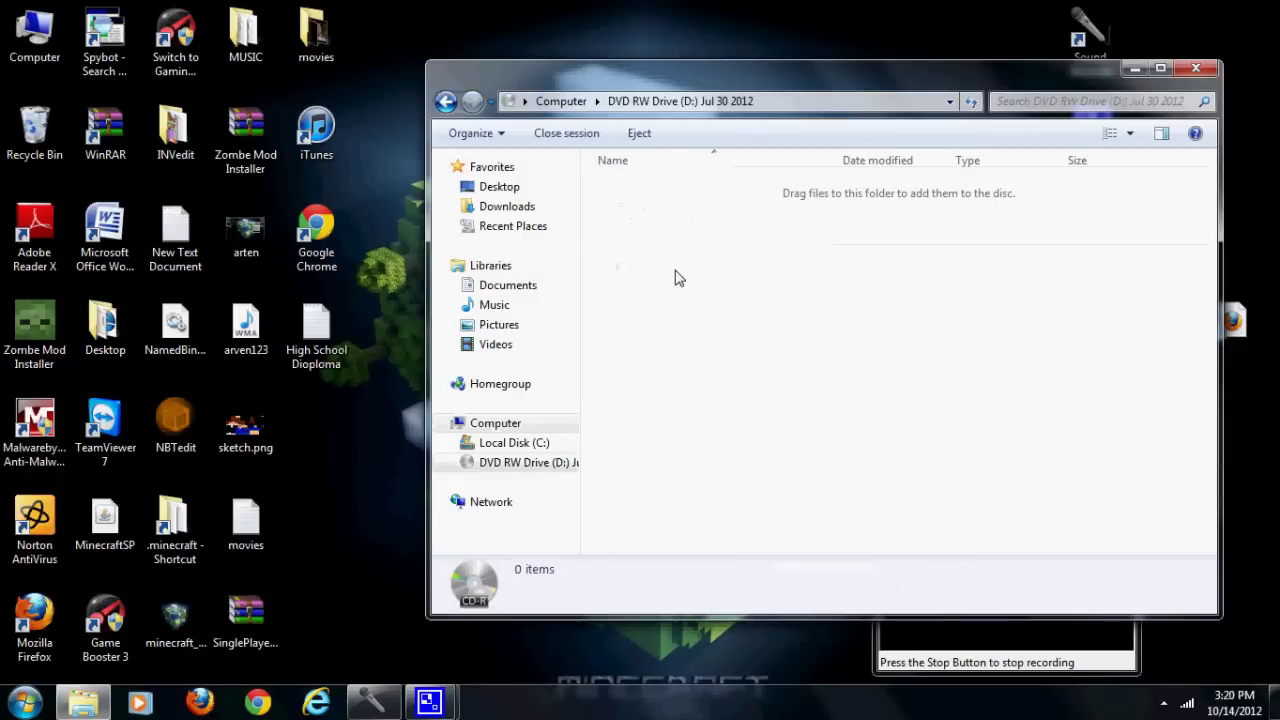
# - Return to Computer, reopen the empty disc folder and demonstrate dropping the desktop track onto it
pyautogui.click(446, 103)
pyautogui.click(657, 365)
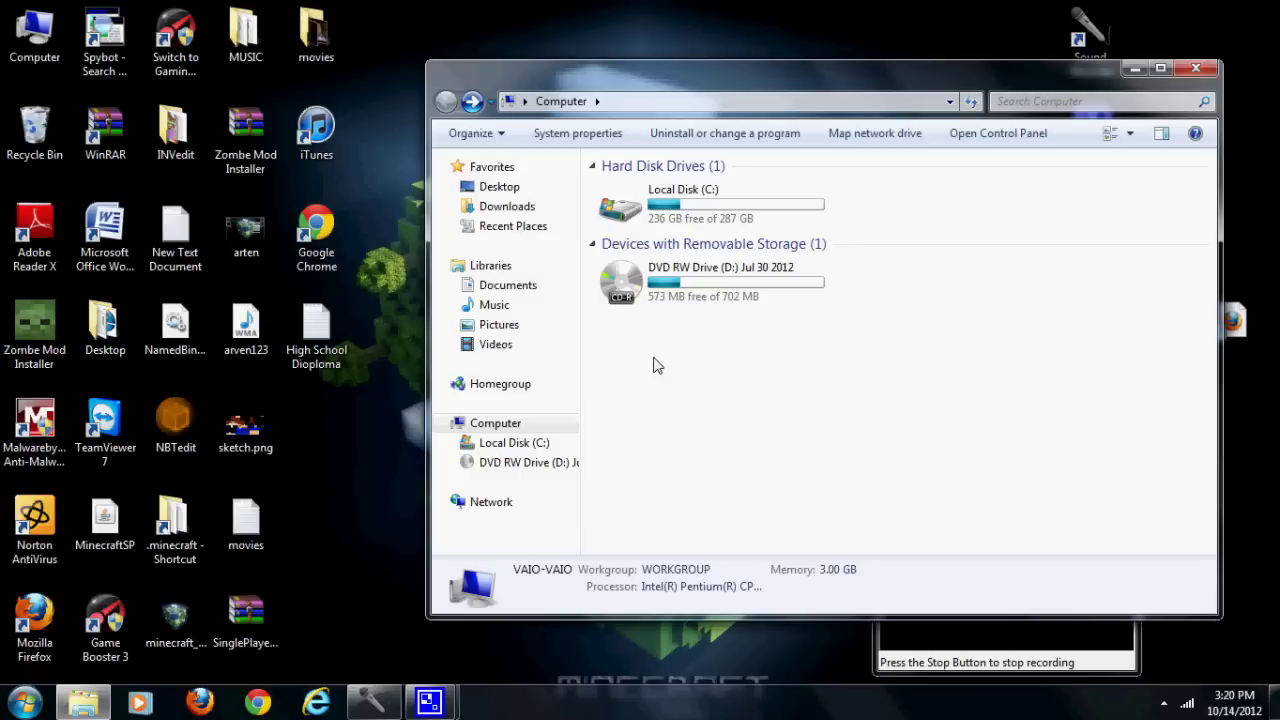
pyautogui.moveTo(653, 310)
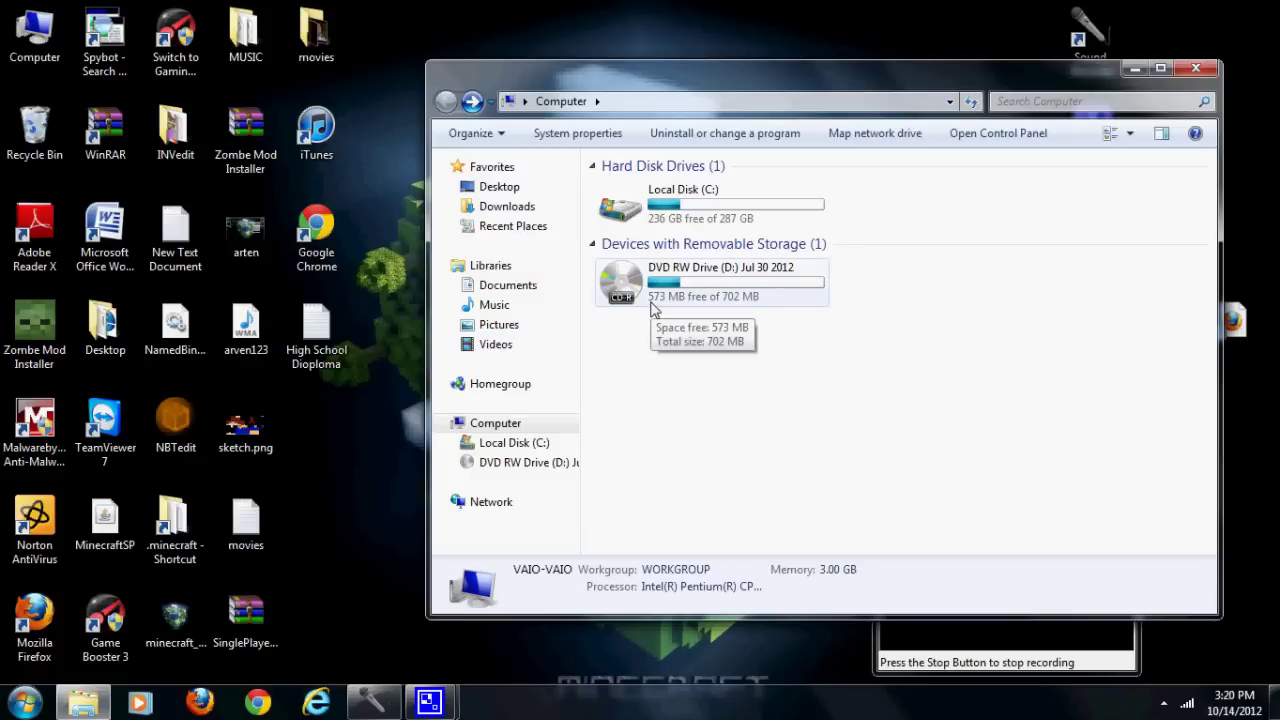
pyautogui.doubleClick(652, 302)
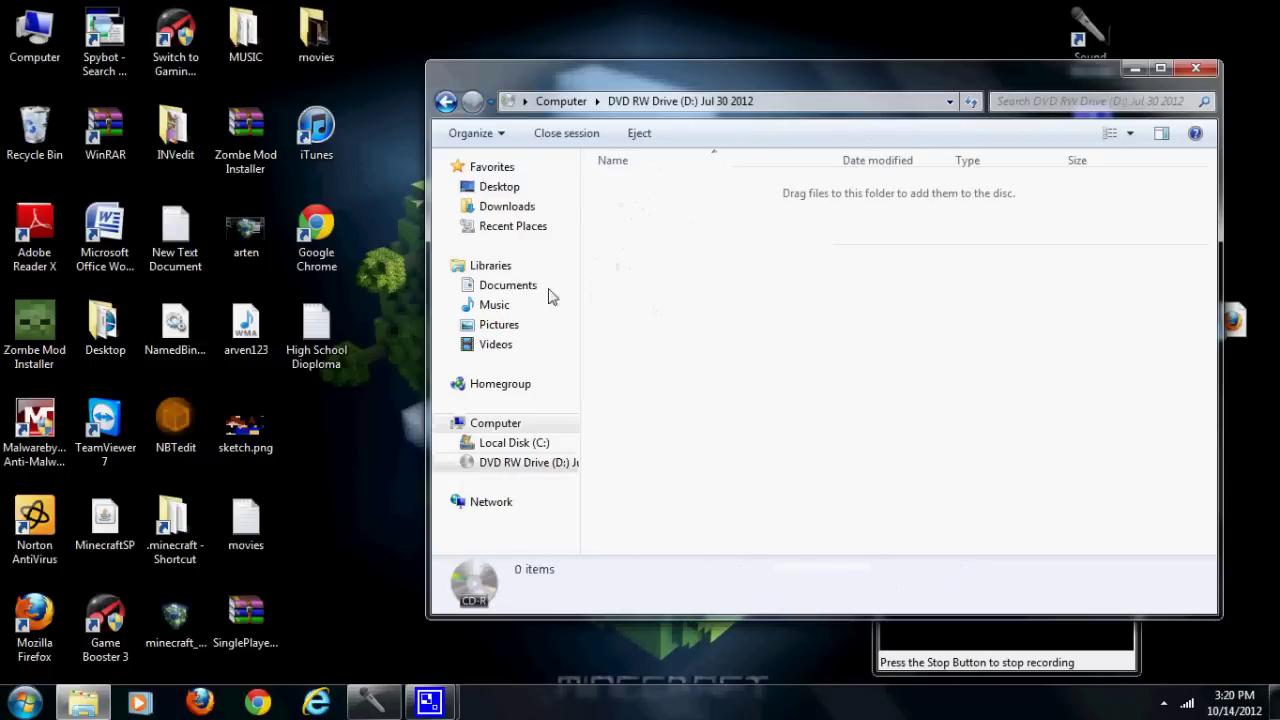
pyautogui.moveTo(250, 325)
pyautogui.mouseDown()
pyautogui.moveTo(700, 290)
pyautogui.moveTo(251, 300)
pyautogui.moveTo(245, 330)
pyautogui.mouseUp()
# - Go back to Computer, revisit the empty disc with Forward, then return to Computer
pyautogui.click(446, 102)
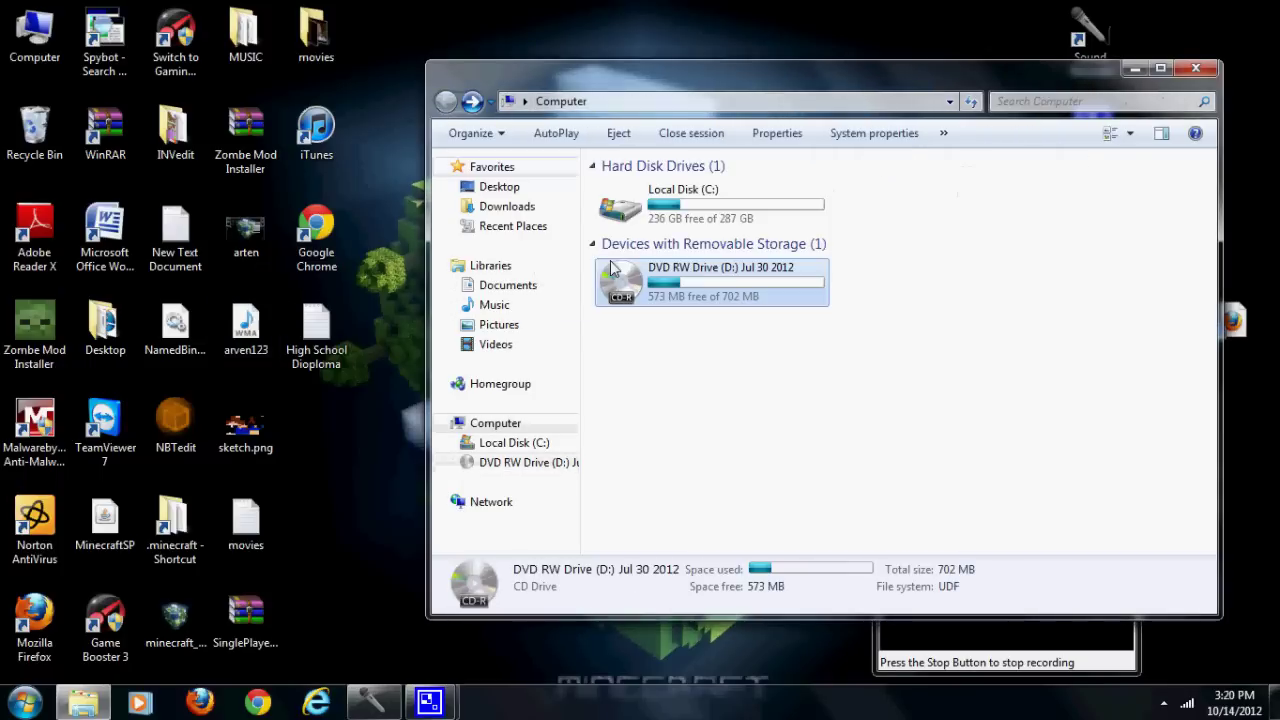
pyautogui.click(472, 102)
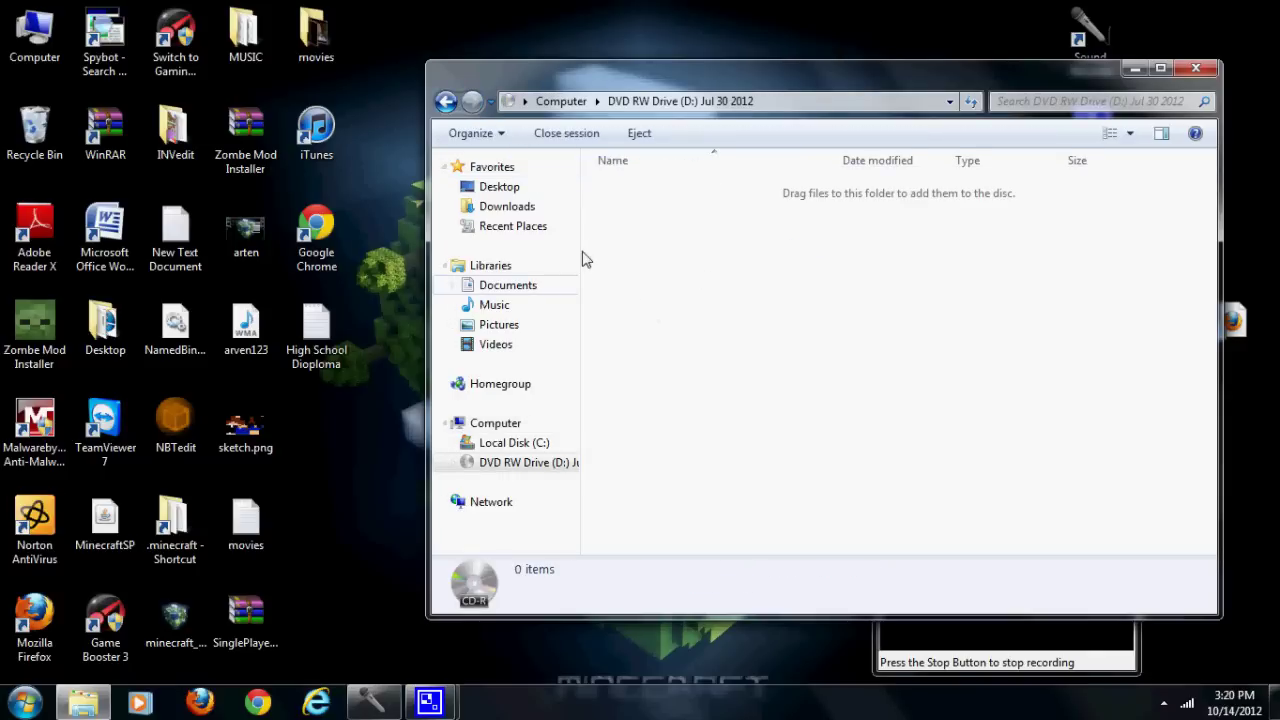
pyautogui.click(446, 104)
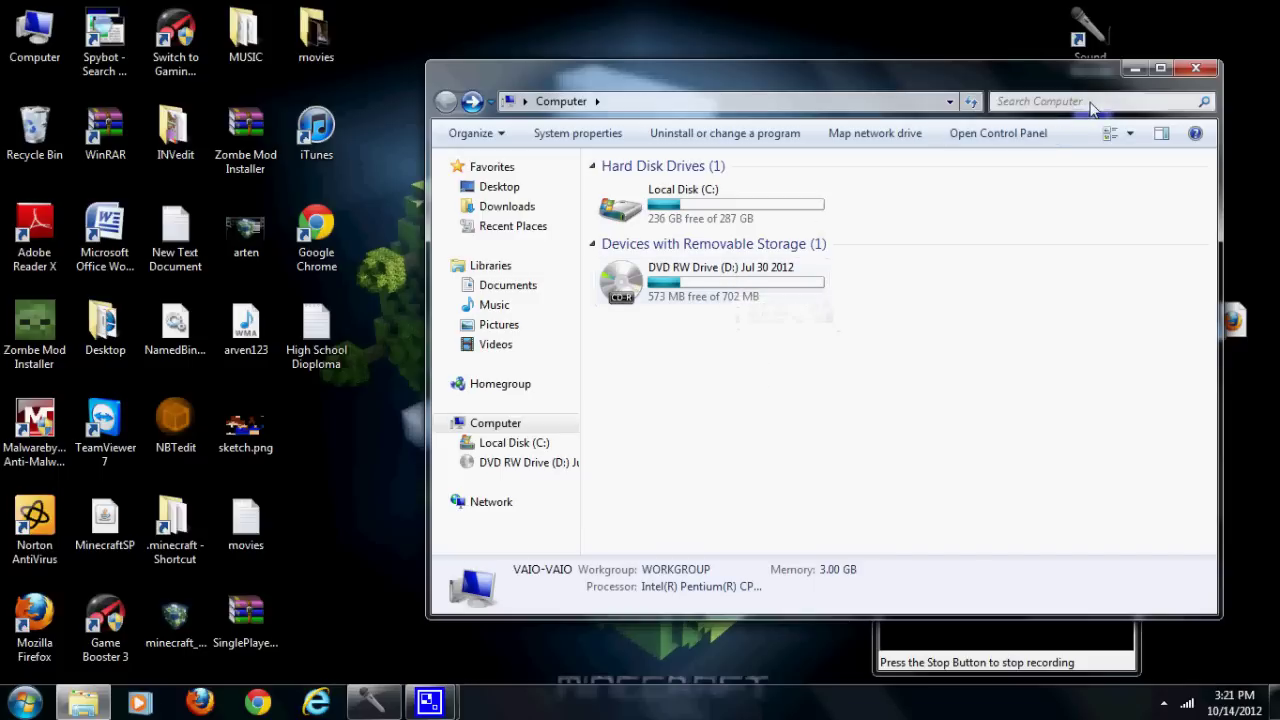
# - Close Explorer and launch Windows Media Player, showing the three-track Music library
pyautogui.click(1195, 68)
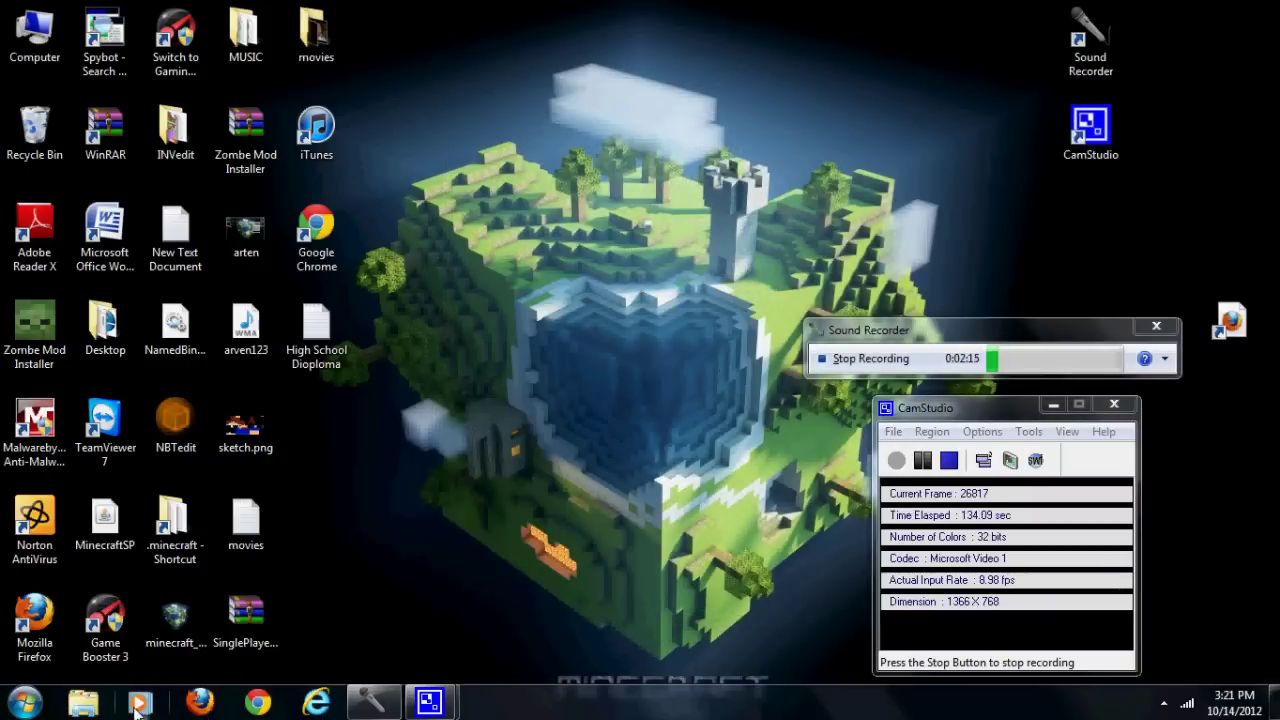
pyautogui.click(138, 704)
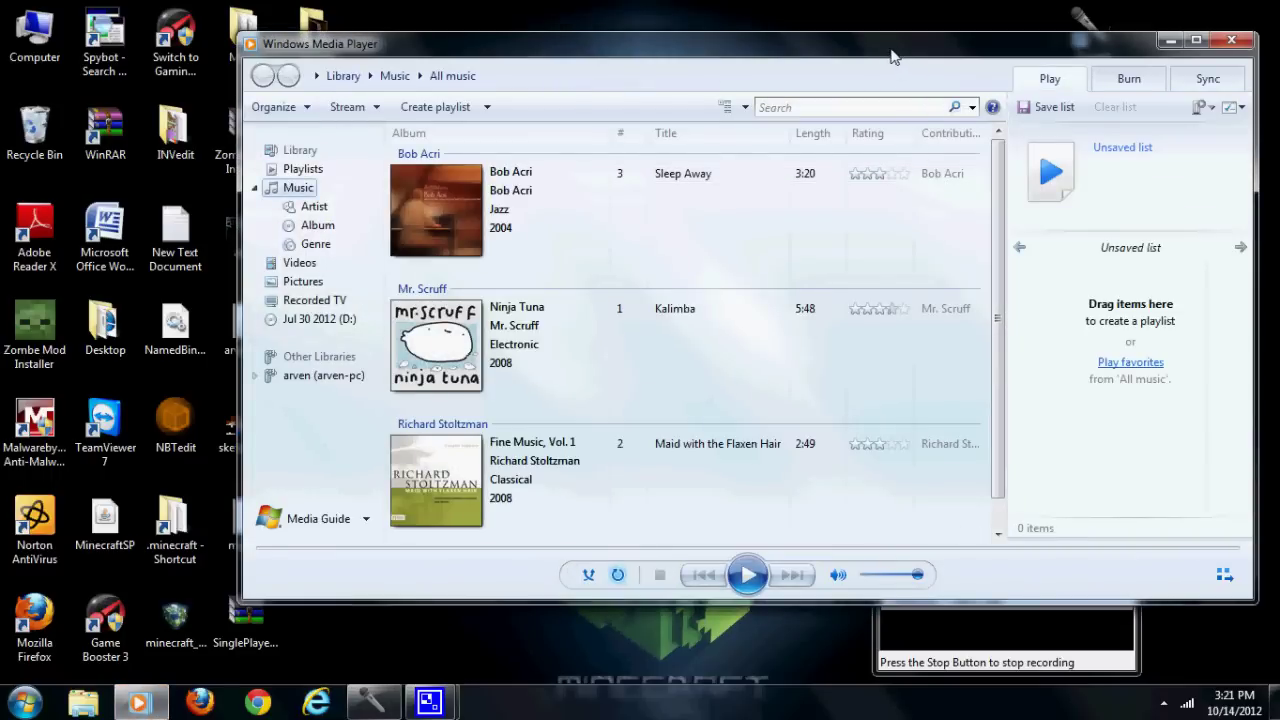
pyautogui.moveTo(891, 57); pyautogui.dragTo(783, 72)
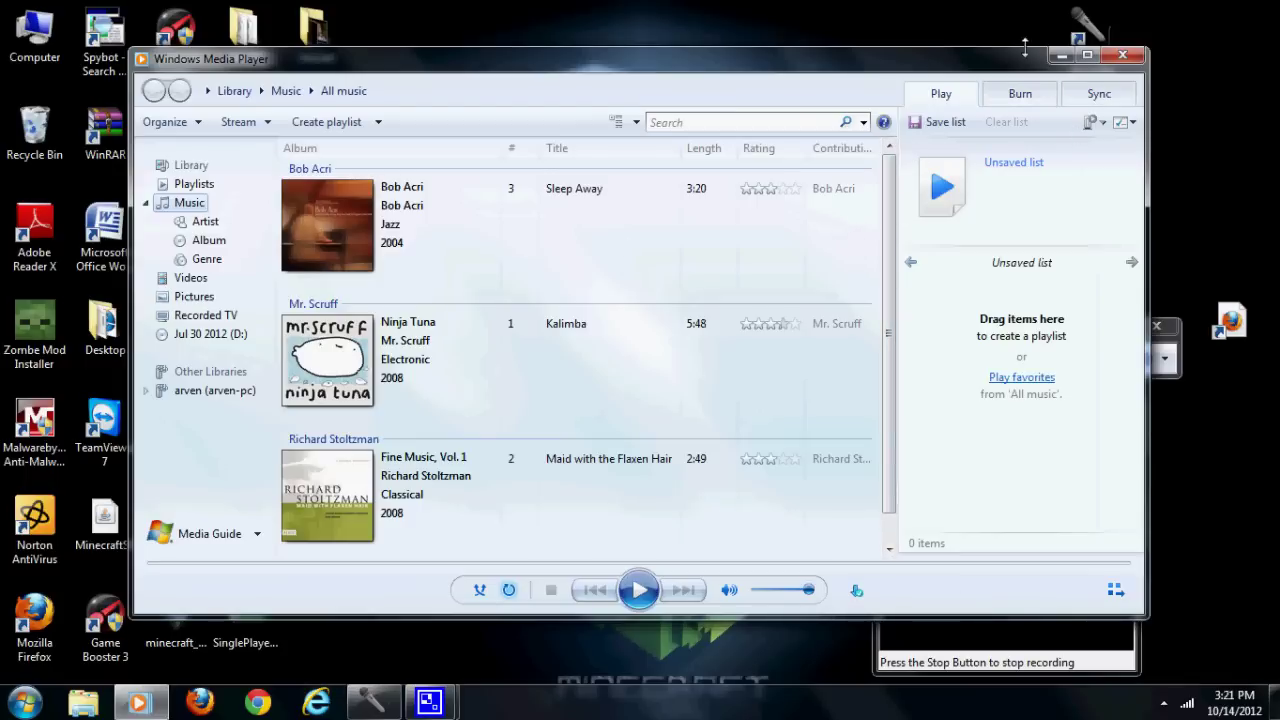
# - On the Burn tab, add the desktop arven123 WMA track, Sleep Away and Kalimba to the burn list
pyautogui.click(1030, 98)
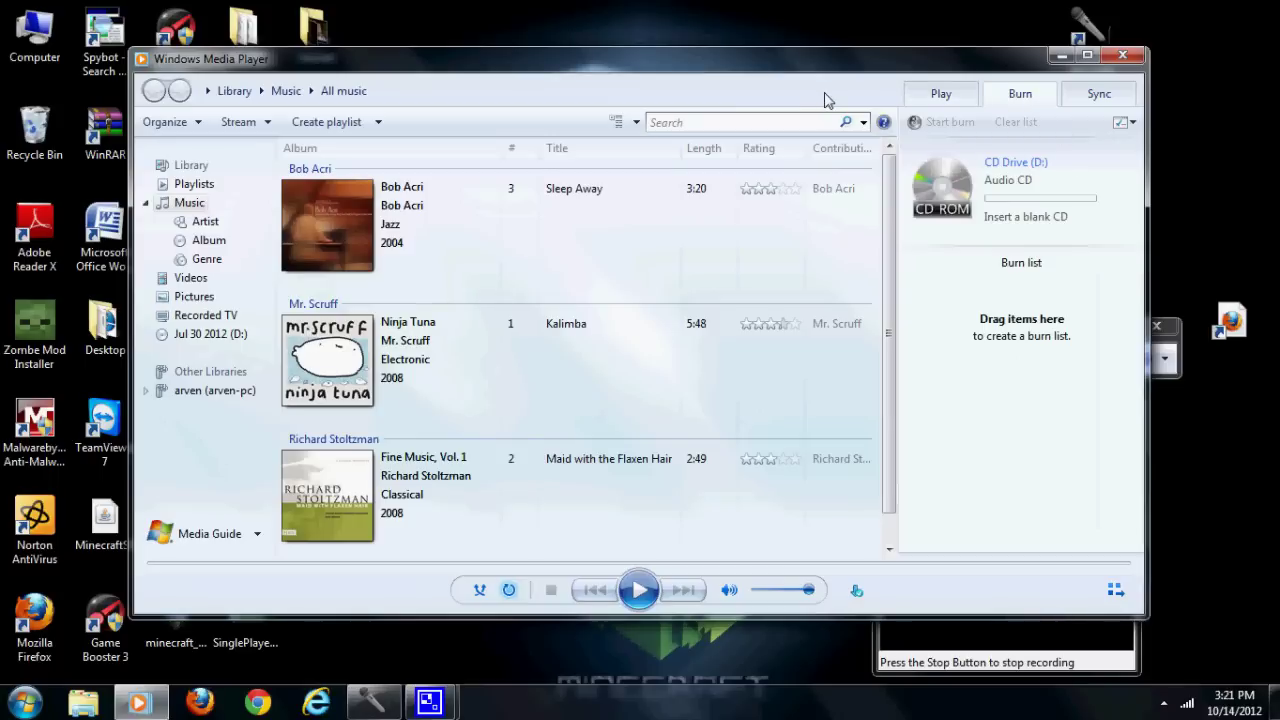
pyautogui.moveTo(726, 64); pyautogui.dragTo(845, 55)
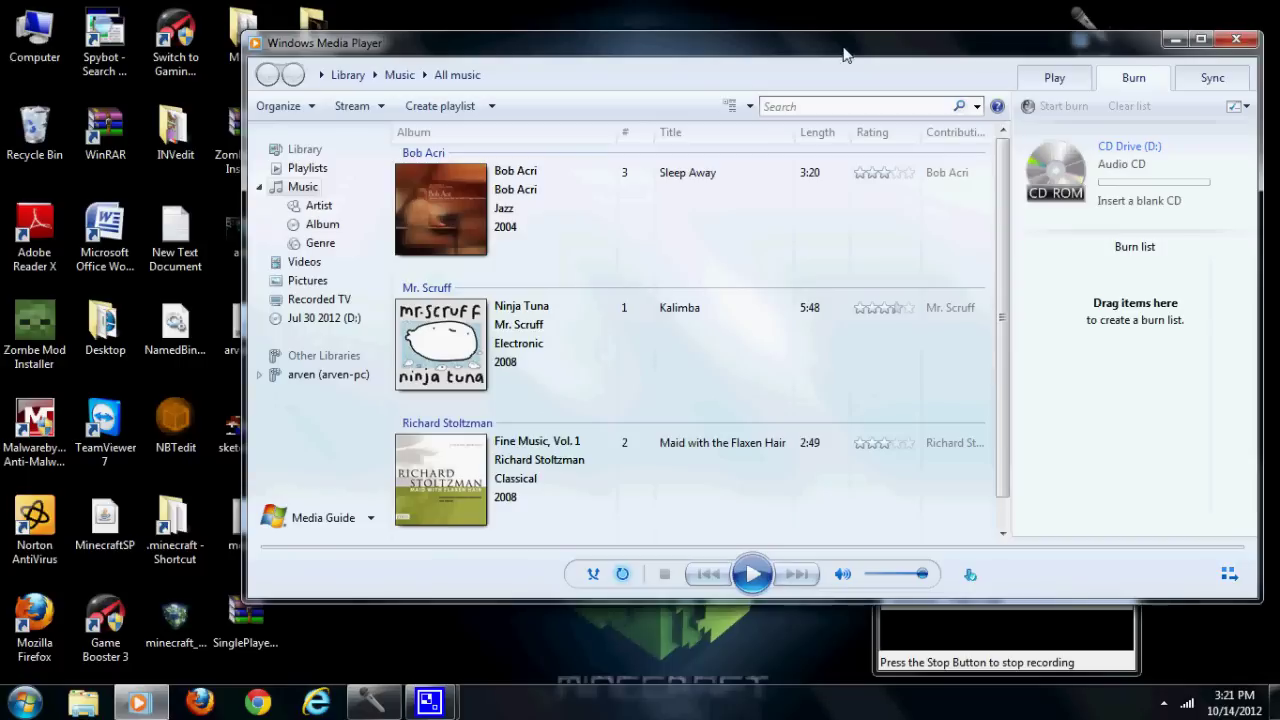
pyautogui.moveTo(228, 325)
pyautogui.mouseDown()
pyautogui.moveTo(510, 380)
pyautogui.moveTo(925, 372)
pyautogui.moveTo(1032, 378)
pyautogui.moveTo(1023, 391)
pyautogui.mouseUp()
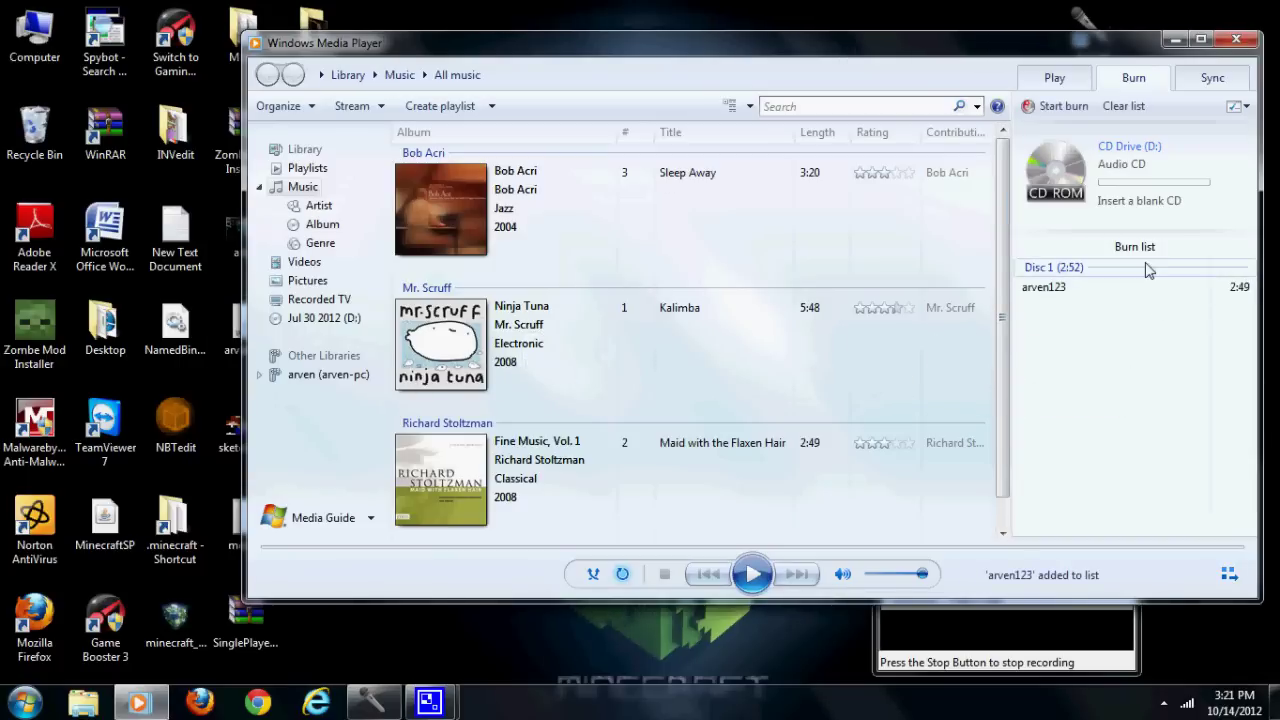
pyautogui.moveTo(438, 215)
pyautogui.mouseDown()
pyautogui.moveTo(1090, 410)
pyautogui.moveTo(1029, 404)
pyautogui.mouseUp()
pyautogui.moveTo(440, 352); pyautogui.dragTo(1101, 431)
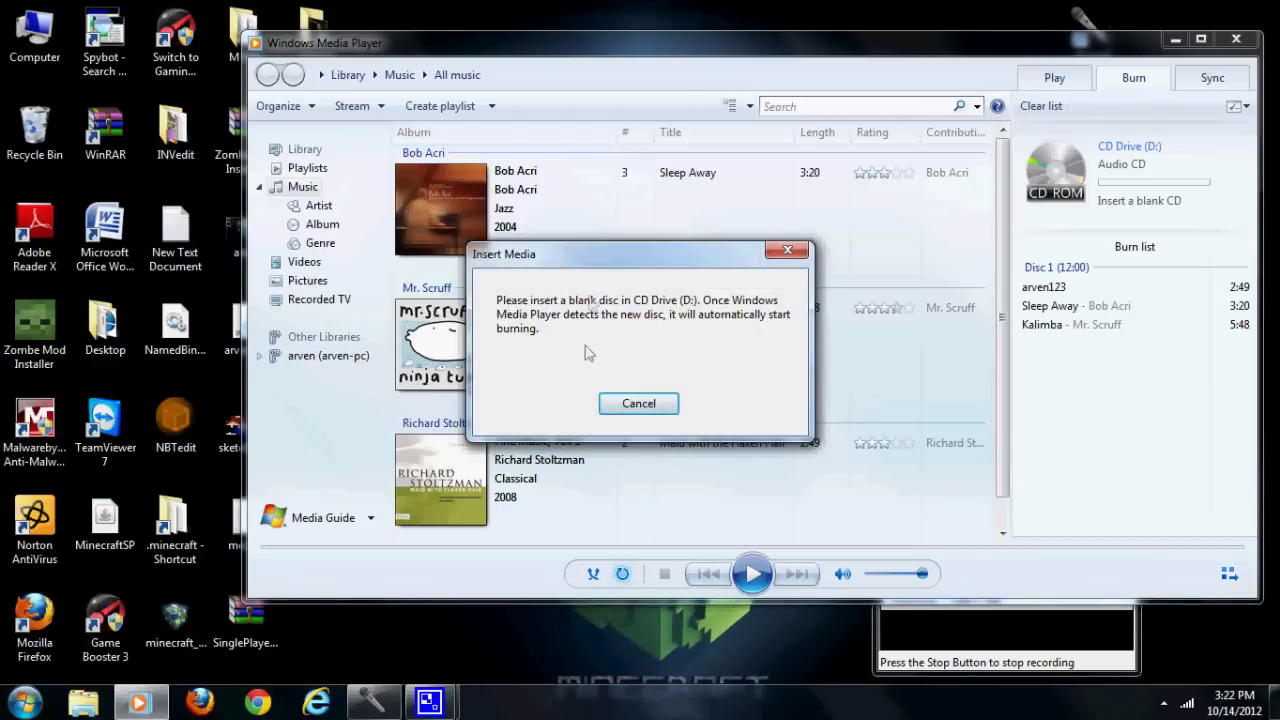
# - Cancel the Insert Media blank-disc prompt and close the AutoPlay window for drive D:
pyautogui.click(614, 408)
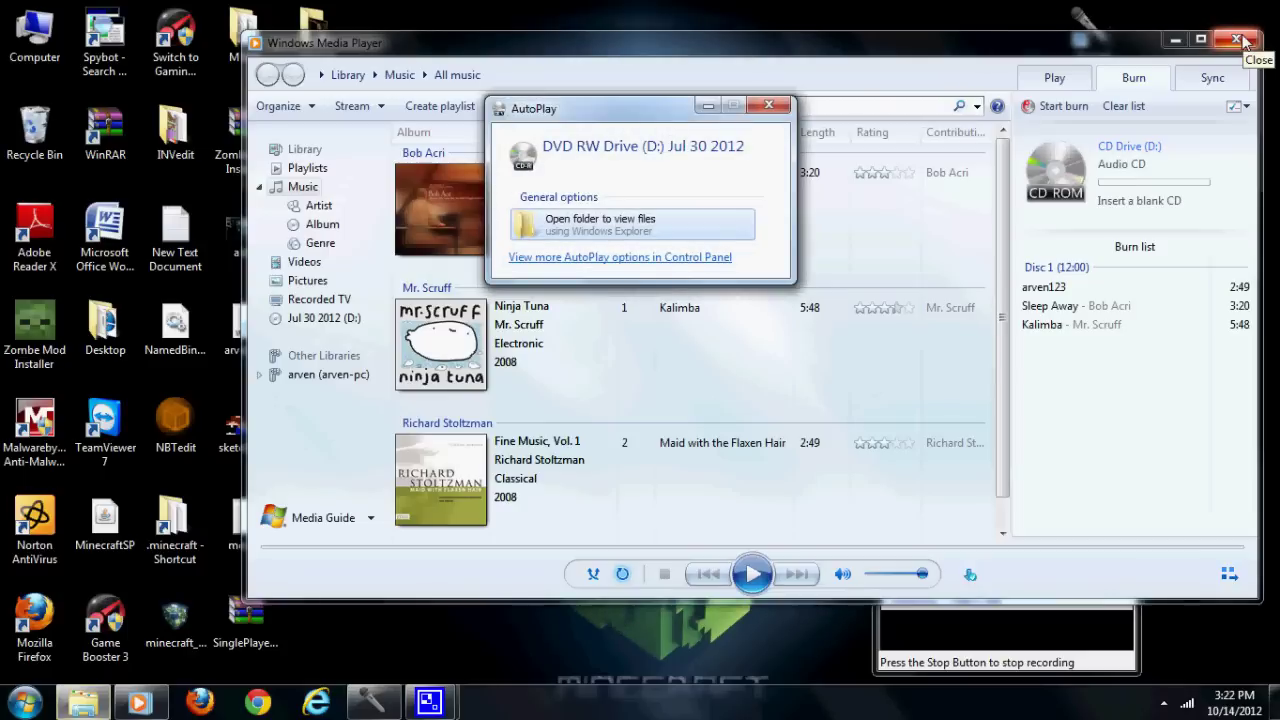
pyautogui.click(767, 106)
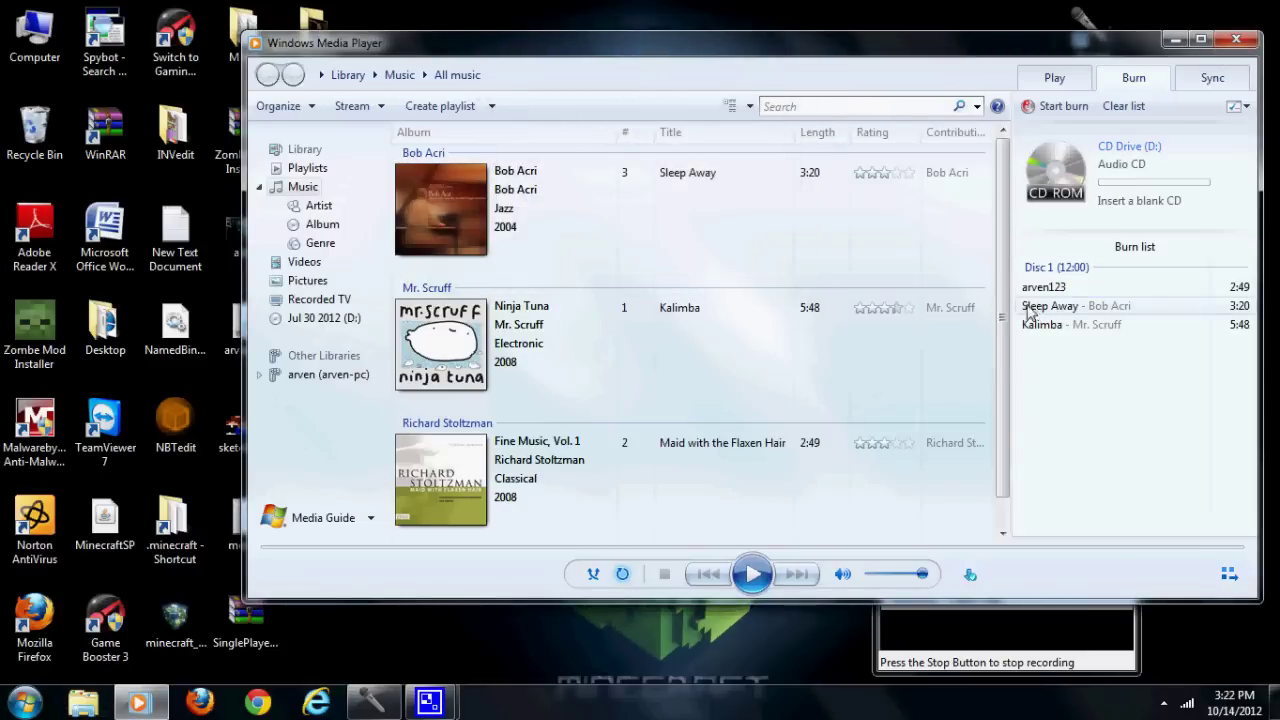